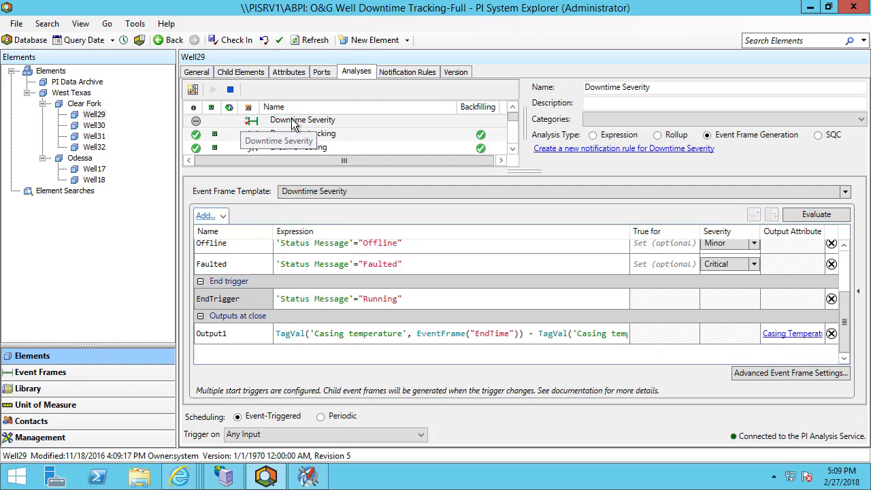
- Check in every listed pending change so the Downtime Severity analysis starts running
{"action": "left_click", "coordinate": [232, 42]}
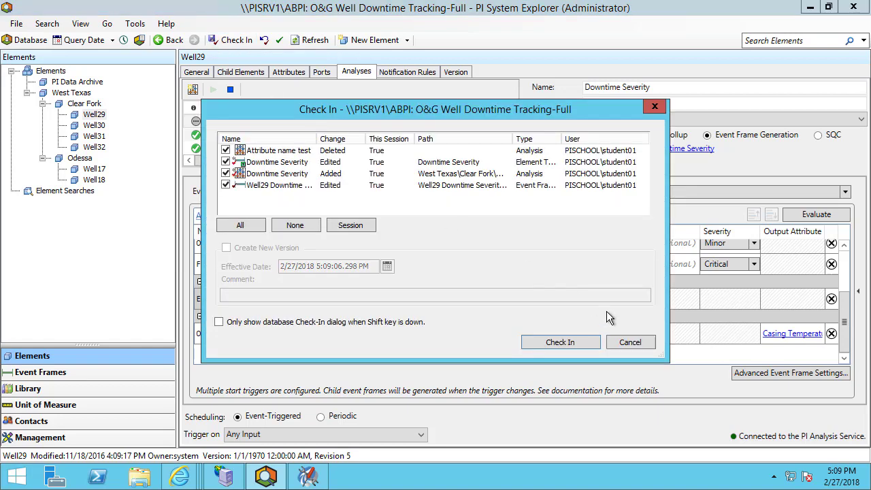
{"action": "left_click", "coordinate": [571, 340]}
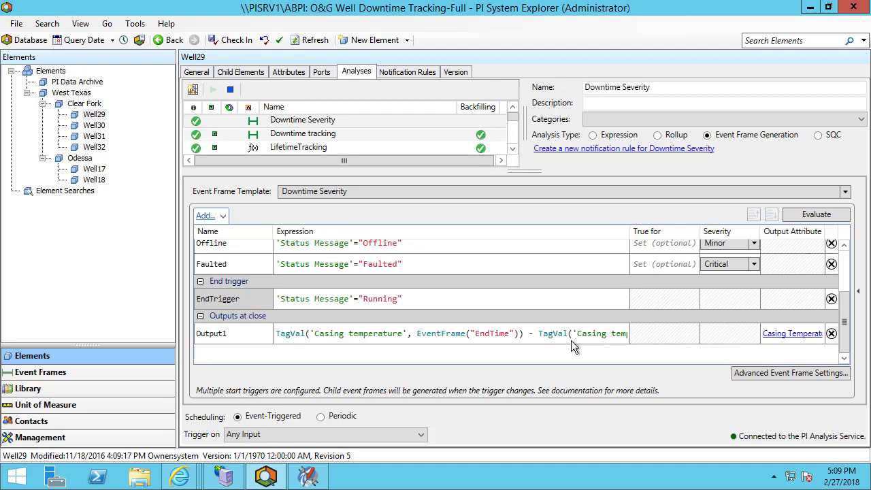
- On Well29's Attributes tab, change the Status Message value from Draw Down Testing to Running
{"action": "left_click", "coordinate": [288, 72]}
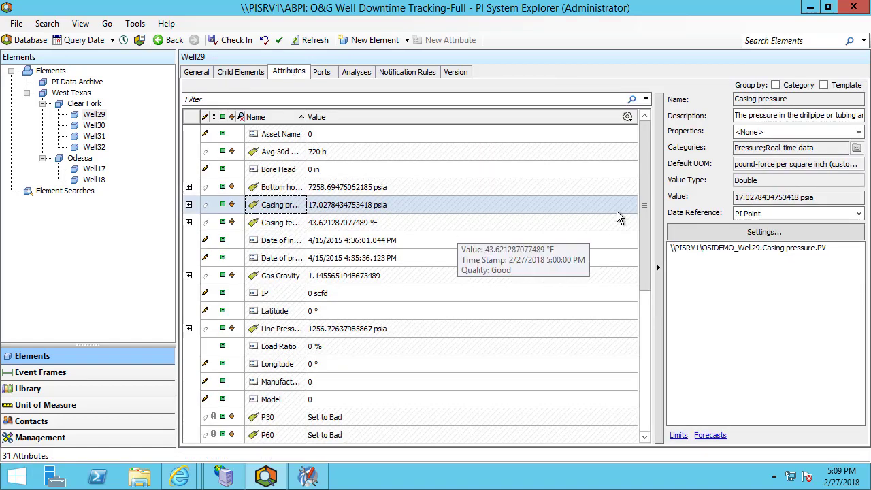
{"action": "left_click_drag", "start_coordinate": [642, 216], "coordinate": [635, 329]}
{"action": "left_click", "coordinate": [446, 303]}
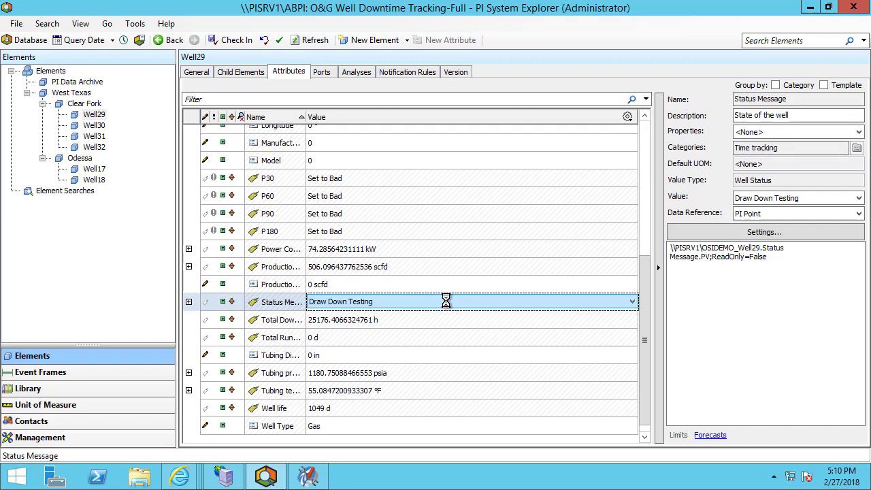
{"action": "left_click", "coordinate": [633, 302]}
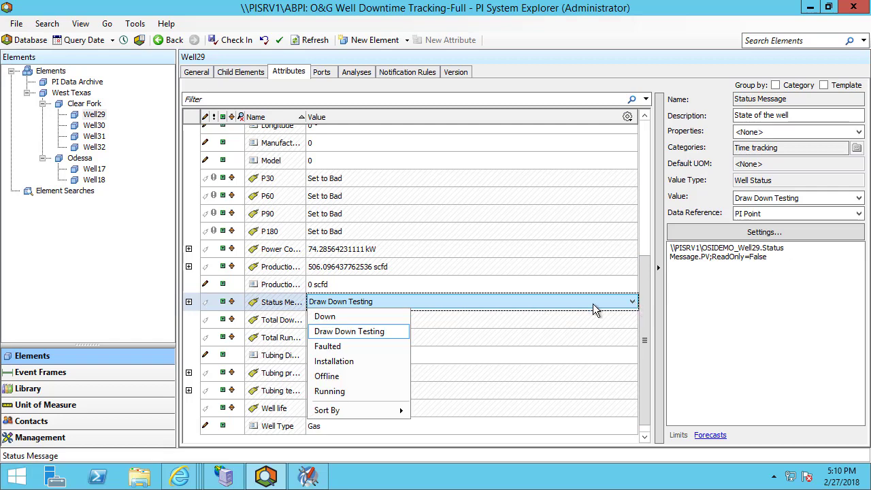
{"action": "left_click", "coordinate": [348, 394]}
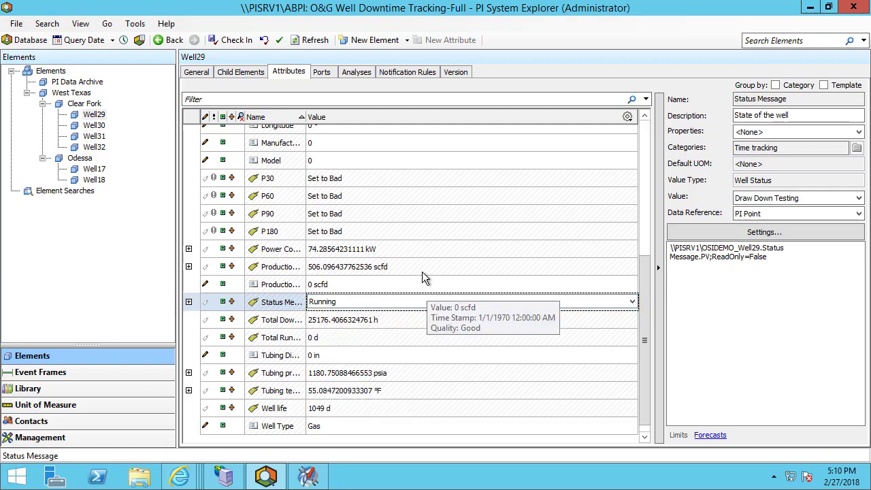
- Review the Downtime Severity analysis's Trigger on list, which fires on Status Message changes
{"action": "left_click", "coordinate": [360, 77]}
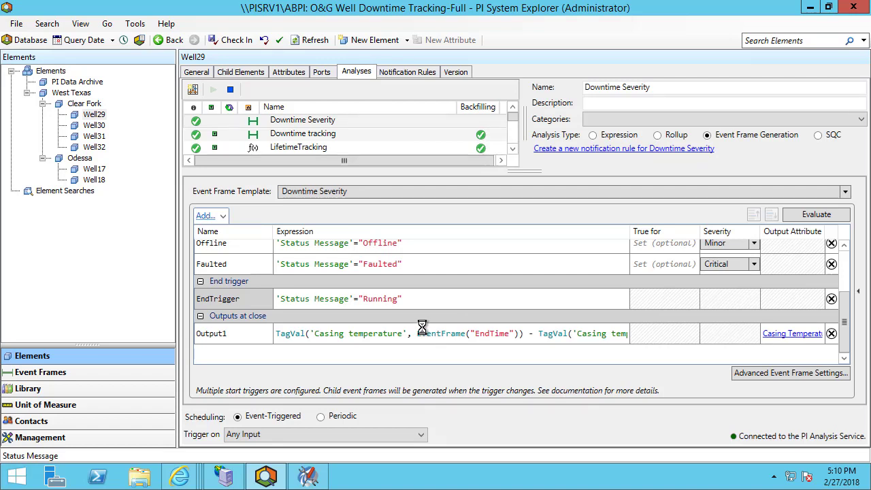
{"action": "left_click", "coordinate": [420, 438]}
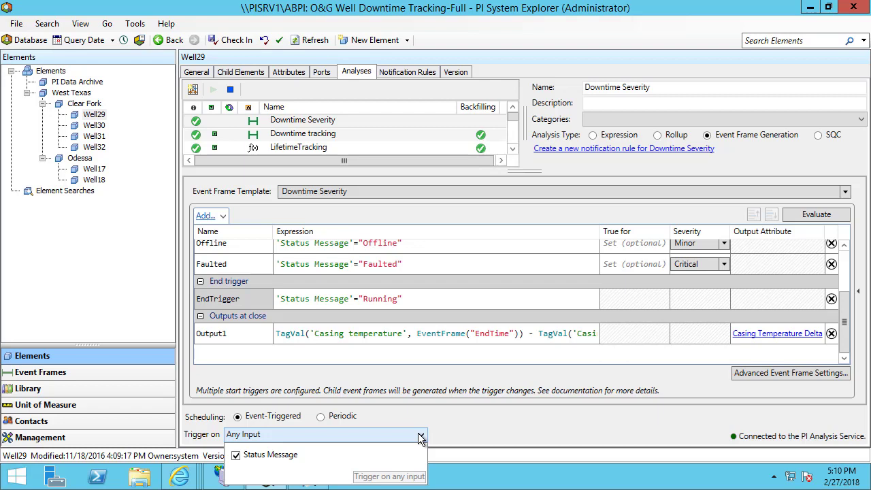
{"action": "left_click", "coordinate": [458, 427]}
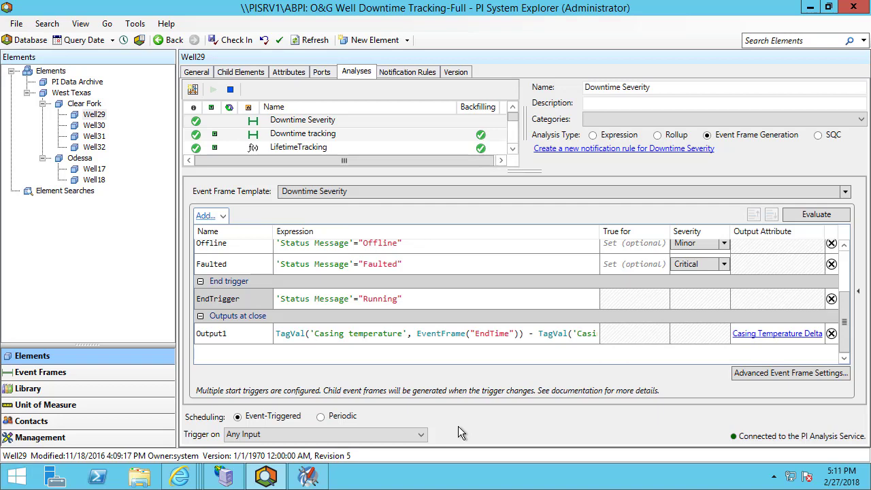
- Set Well29's Status Message value to Down and commit the edit
{"action": "left_click", "coordinate": [288, 72]}
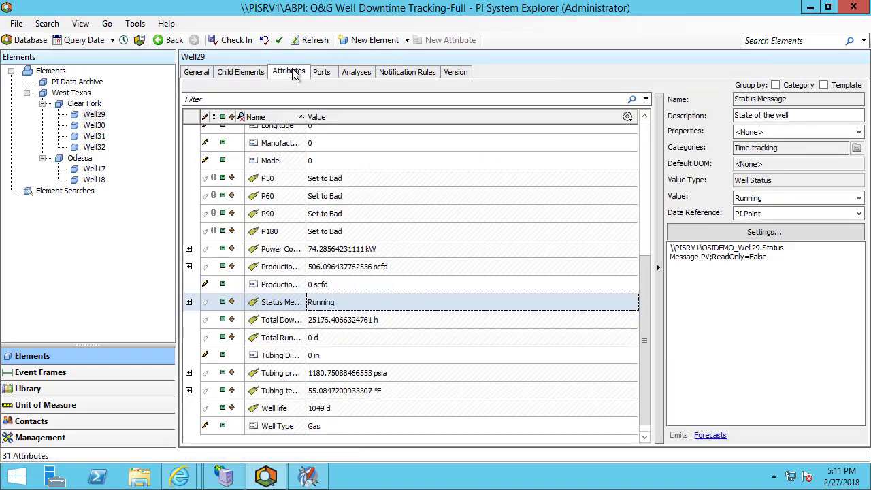
{"action": "left_click", "coordinate": [382, 304]}
{"action": "left_click", "coordinate": [633, 303]}
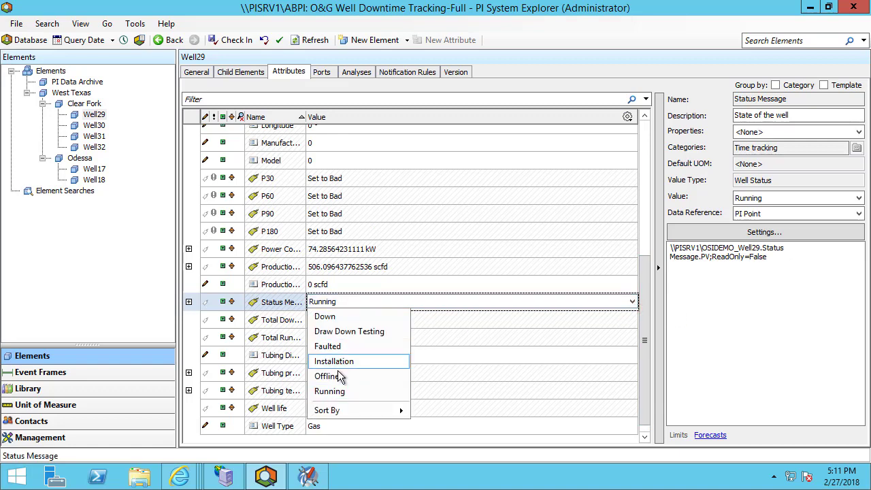
{"action": "left_click", "coordinate": [340, 319]}
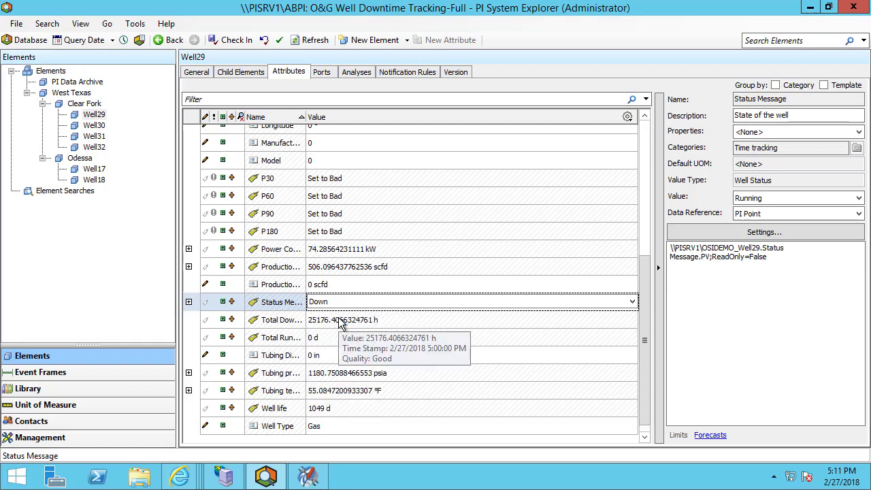
{"action": "left_click", "coordinate": [502, 250]}
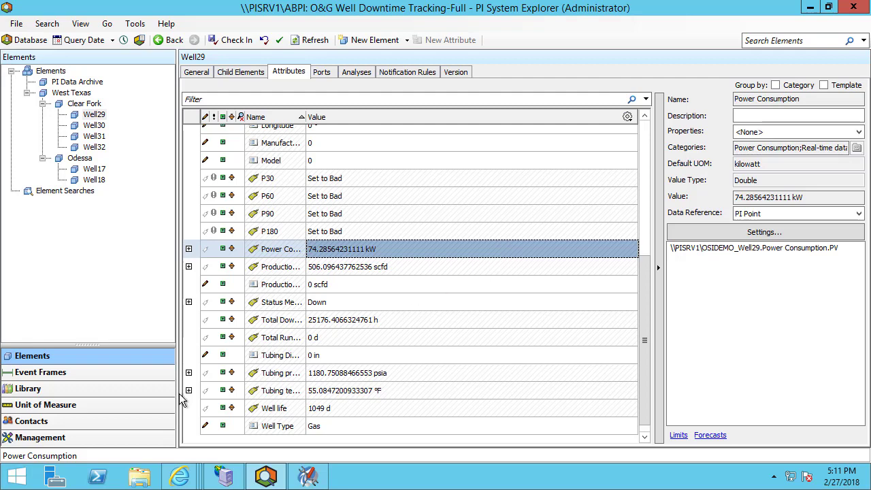
- Create Event Frame Search 2 for the Downtime Severity template, finding Well29's Down and Faulted events
{"action": "left_click", "coordinate": [137, 377]}
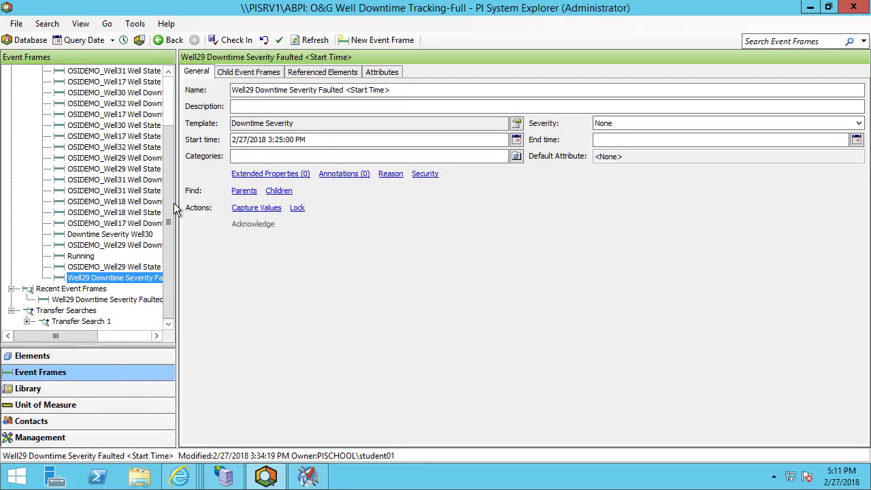
{"action": "scroll", "coordinate": [170, 177], "scroll_direction": "up", "scroll_amount": 2}
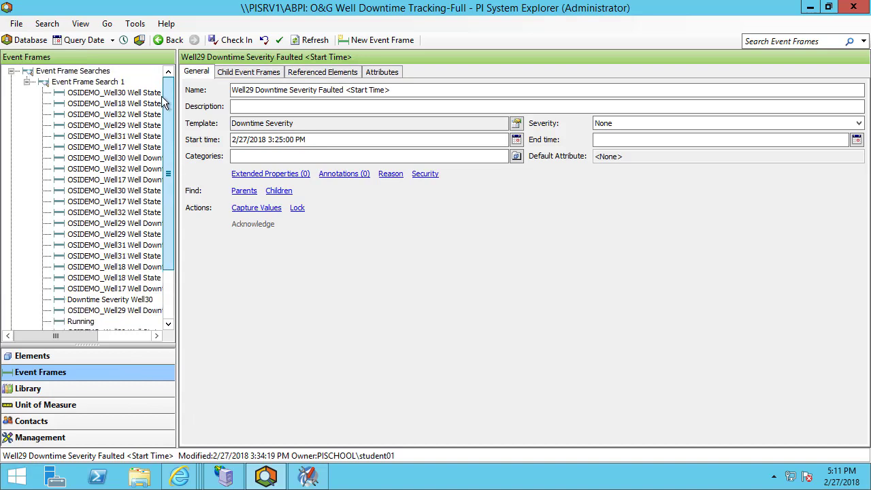
{"action": "left_click", "coordinate": [96, 72]}
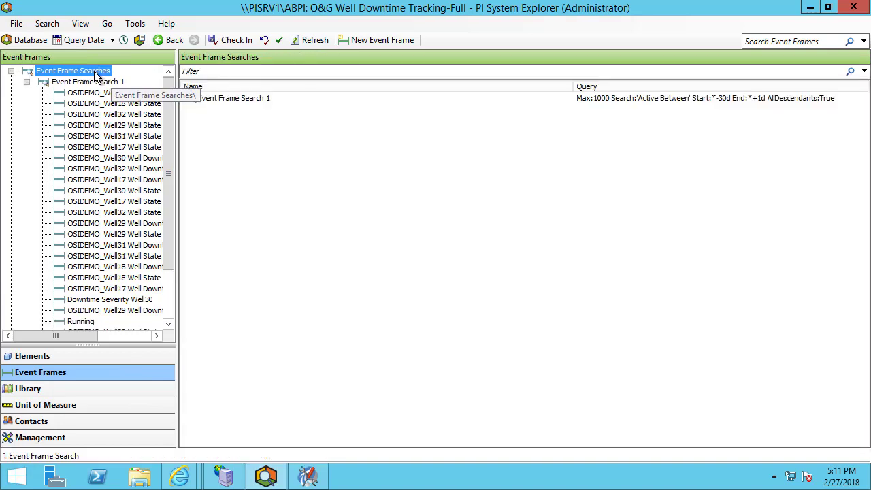
{"action": "right_click", "coordinate": [96, 75]}
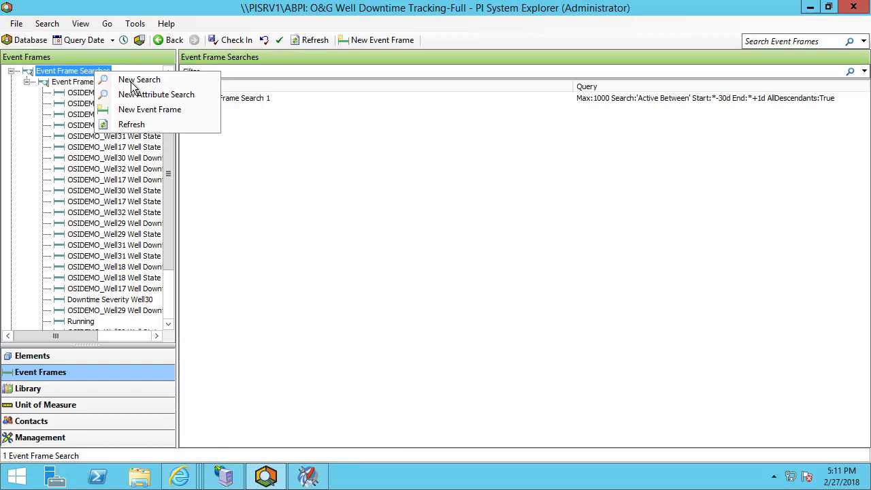
{"action": "left_click", "coordinate": [135, 83]}
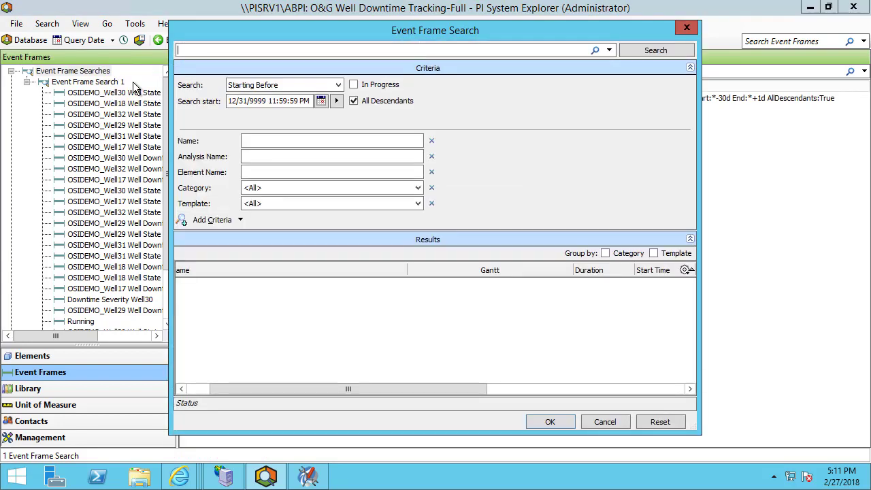
{"action": "left_click", "coordinate": [419, 204]}
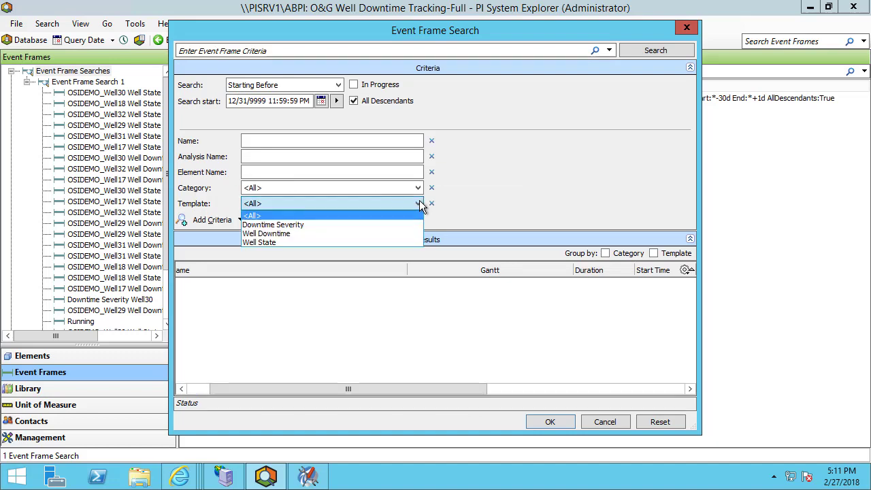
{"action": "left_click", "coordinate": [364, 226]}
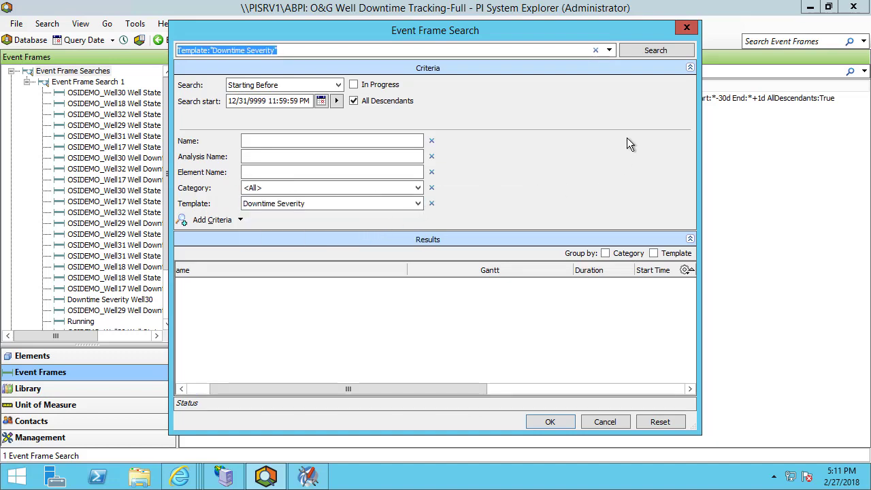
{"action": "left_click", "coordinate": [664, 50]}
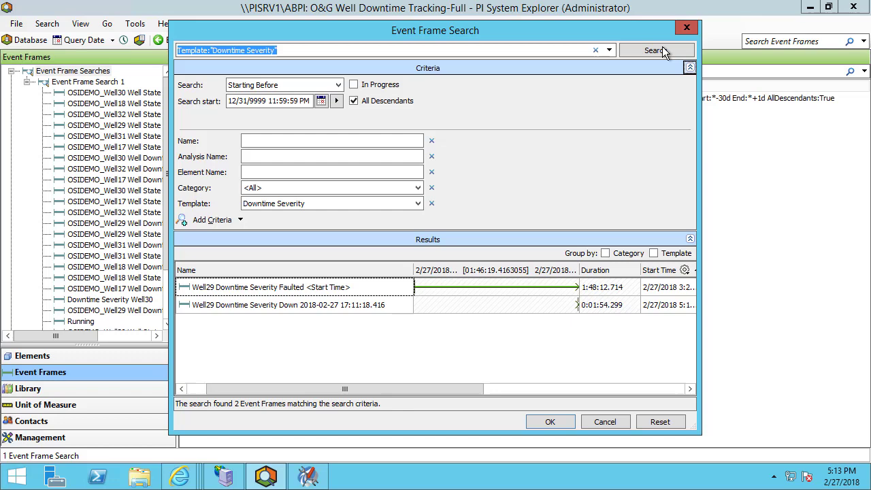
{"action": "left_click", "coordinate": [550, 421]}
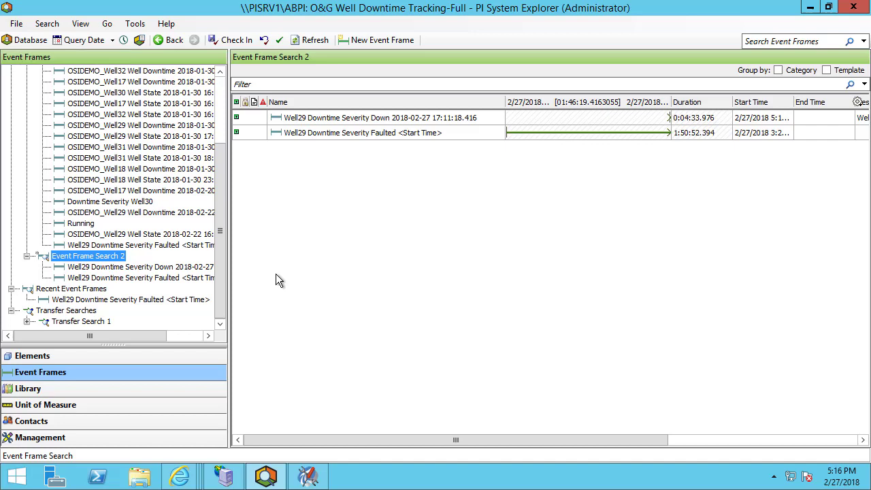
- Delete the Well29 Downtime Severity Faulted event frame, leaving only the Down one in Event Frame Search 2
{"action": "left_click", "coordinate": [115, 279]}
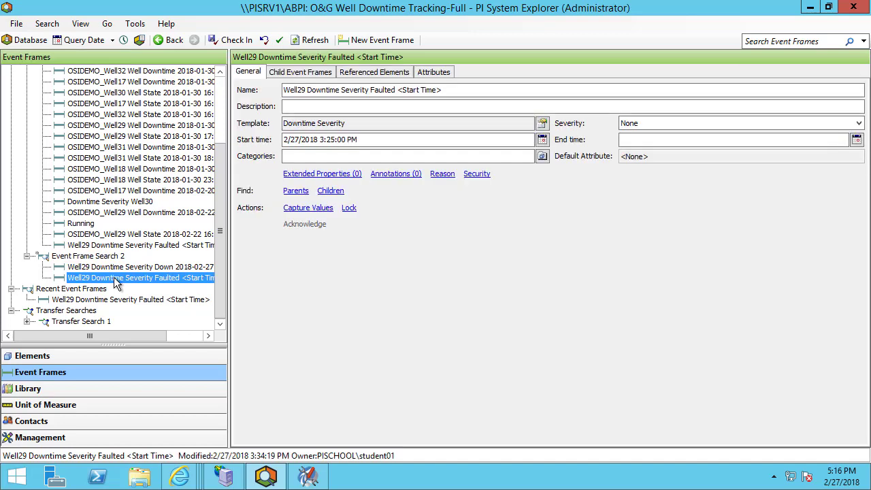
{"action": "right_click", "coordinate": [115, 279]}
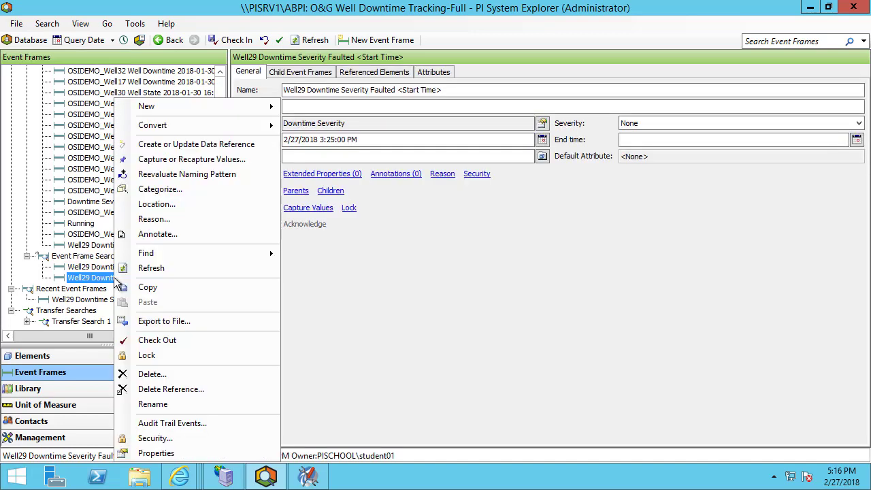
{"action": "left_click", "coordinate": [162, 374]}
{"action": "left_click", "coordinate": [519, 251]}
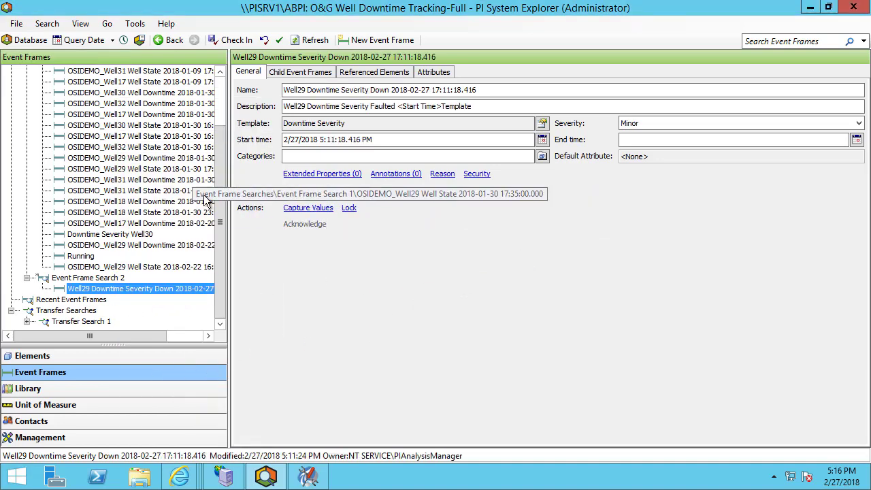
{"action": "left_click", "coordinate": [89, 278]}
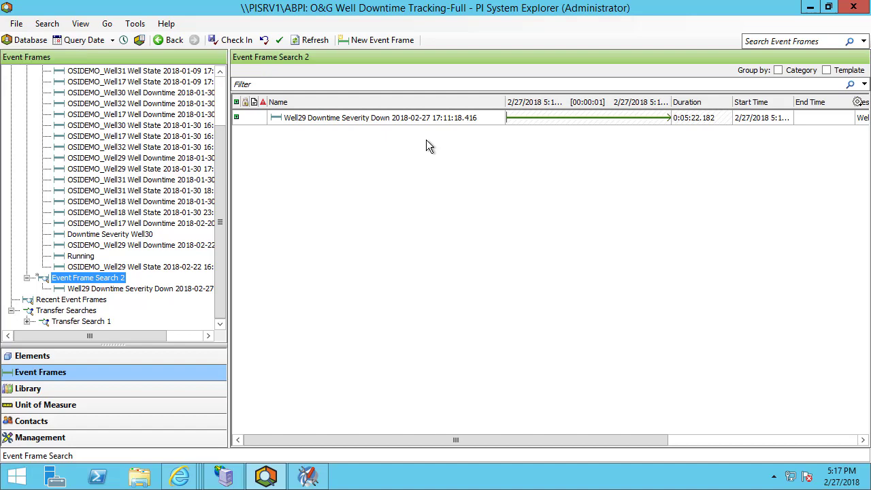
- Set Well29's Status Message back to Running, then return to Event Frame Search 2
{"action": "left_click", "coordinate": [79, 355]}
{"action": "left_click", "coordinate": [340, 71]}
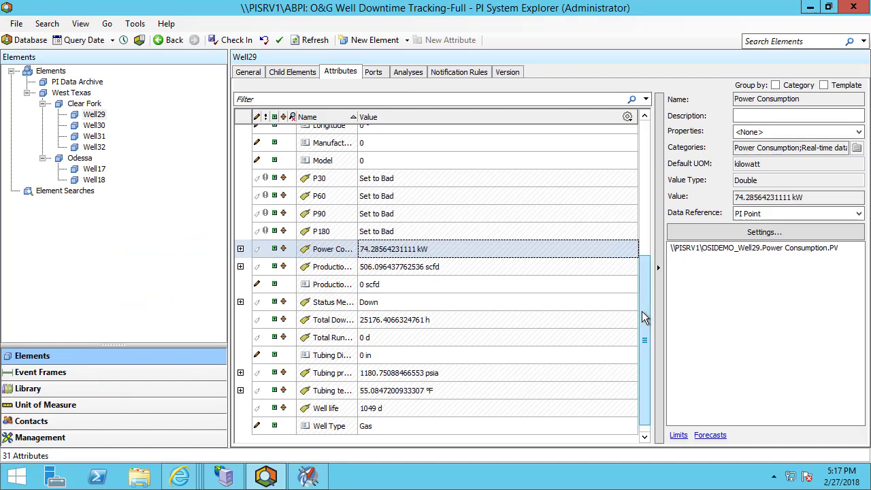
{"action": "left_click", "coordinate": [451, 301]}
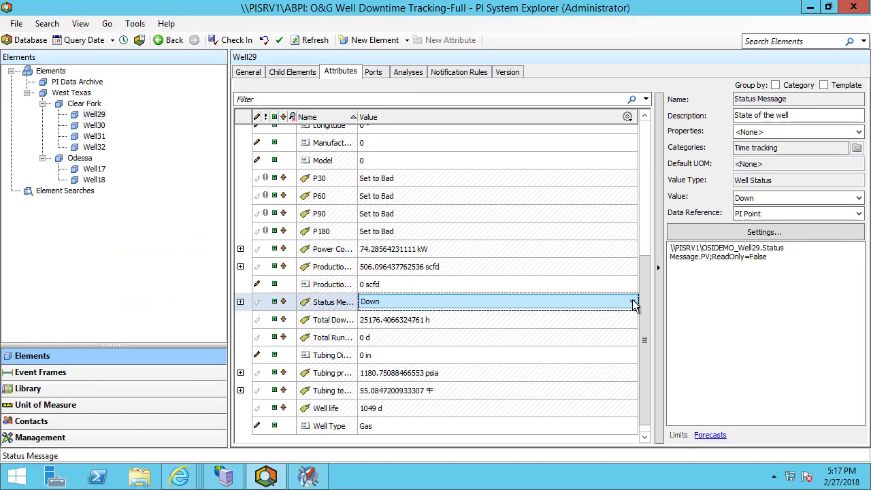
{"action": "left_click", "coordinate": [633, 303]}
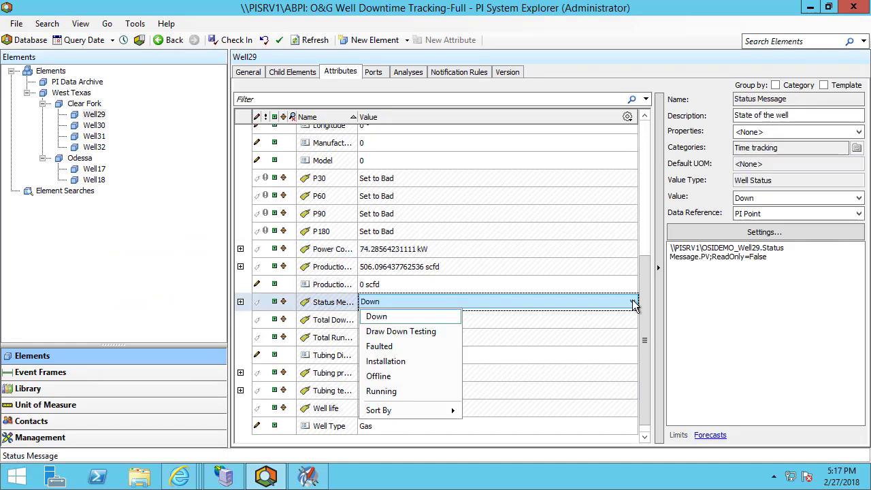
{"action": "left_click", "coordinate": [383, 392]}
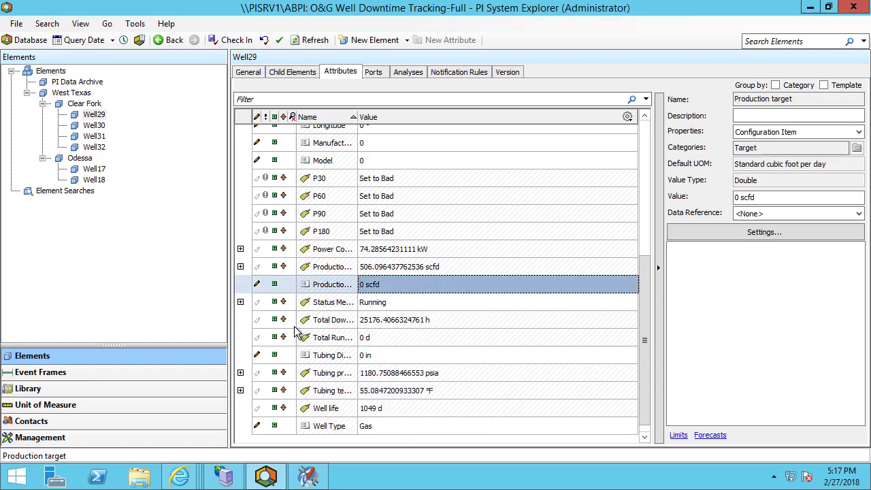
{"action": "left_click", "coordinate": [86, 373]}
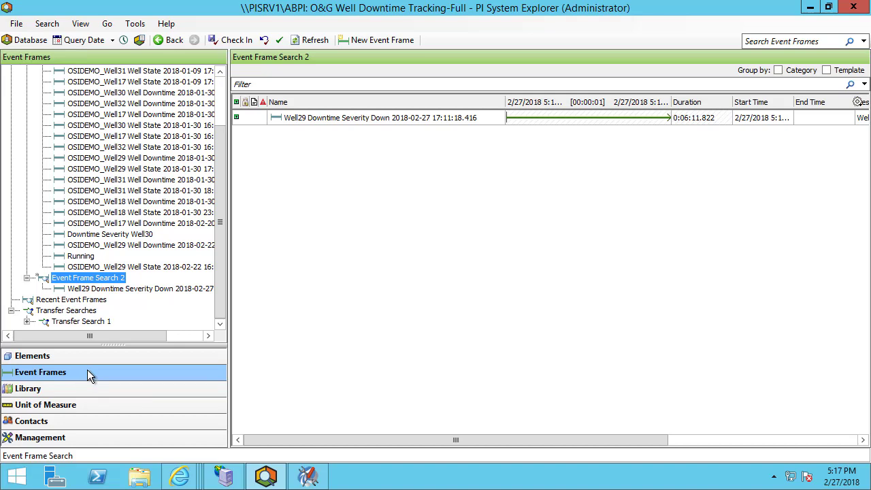
- Refresh the search and apply pending changes so the Down event frame gets an end time
{"action": "left_click", "coordinate": [303, 41]}
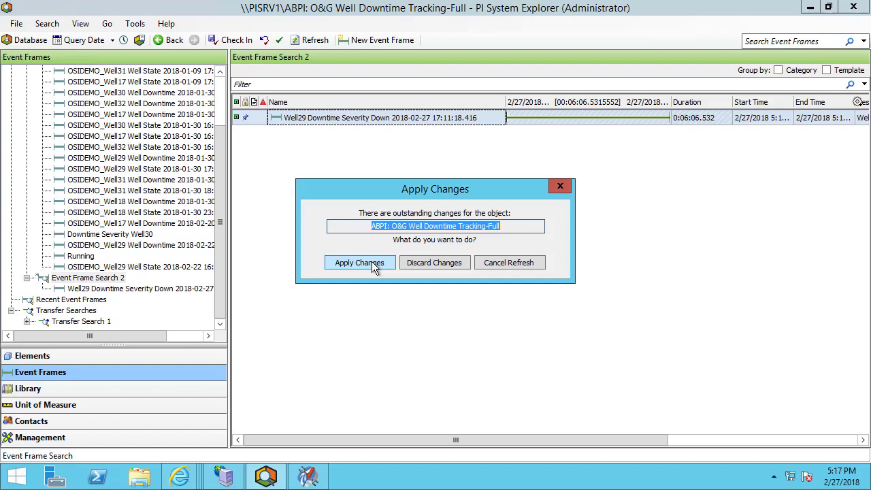
{"action": "left_click", "coordinate": [372, 263]}
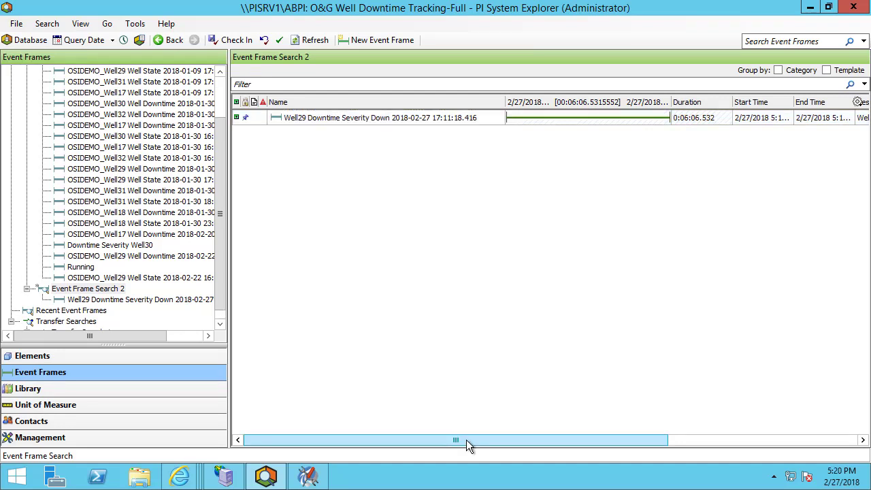
{"action": "left_click_drag", "start_coordinate": [630, 439], "coordinate": [837, 447]}
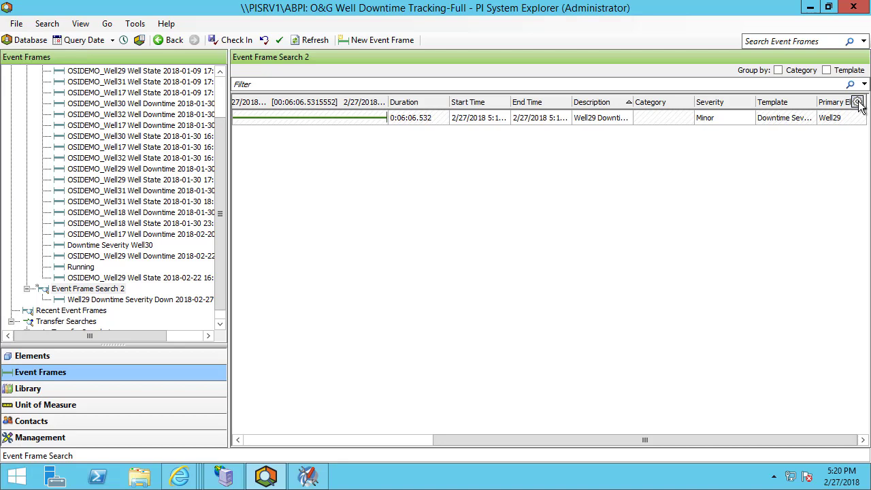
- Add all four Downtime Severity template attributes as columns in the search results
{"action": "left_click", "coordinate": [858, 102]}
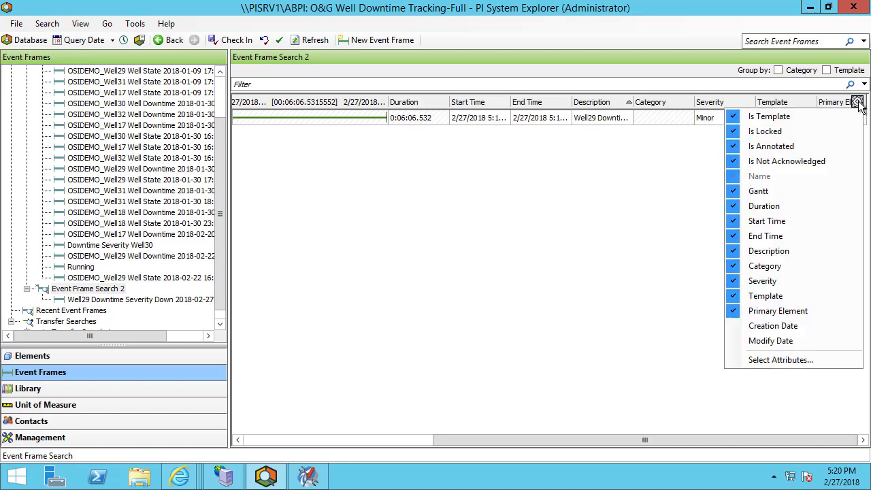
{"action": "left_click", "coordinate": [779, 362]}
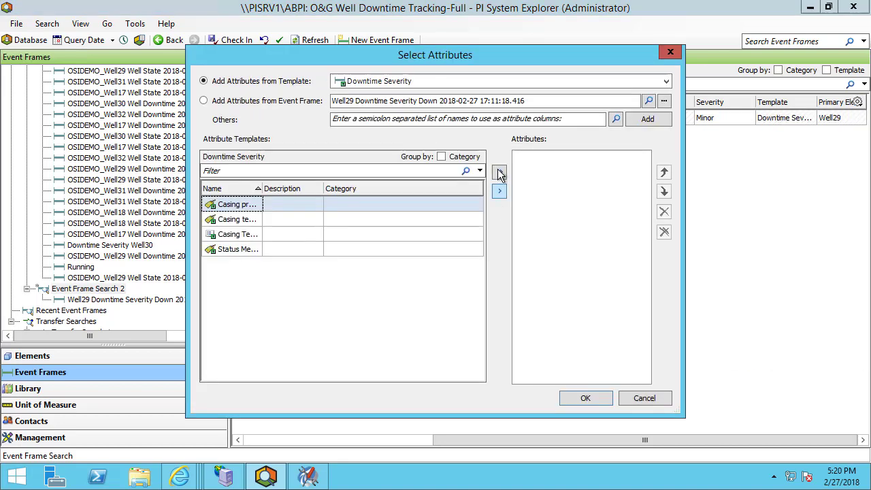
{"action": "left_click", "coordinate": [499, 171]}
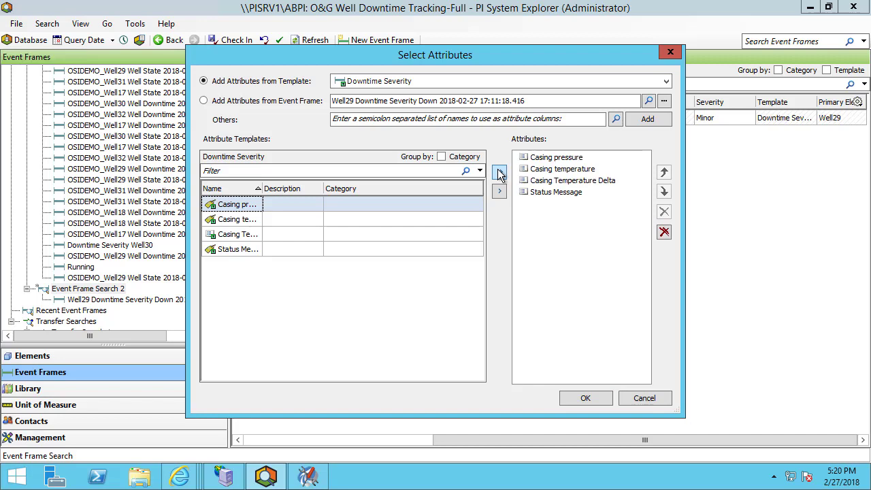
{"action": "left_click", "coordinate": [584, 398]}
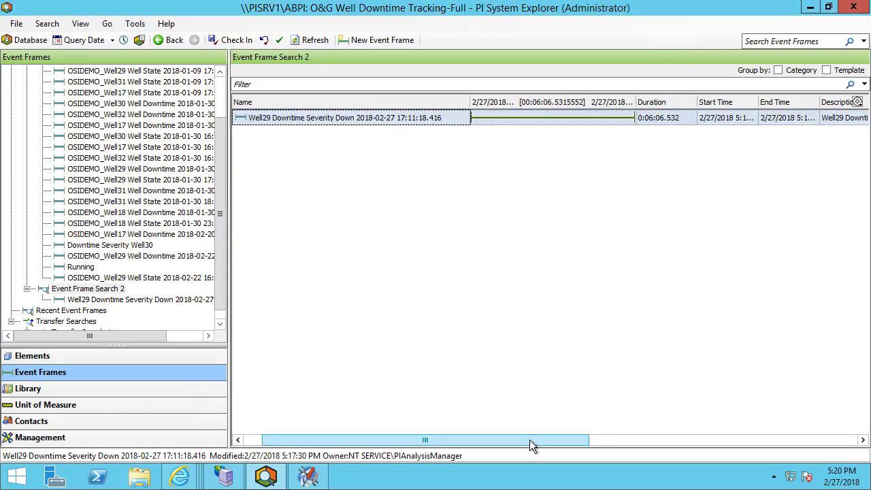
{"action": "mouse_move", "coordinate": [529, 440]}
{"action": "left_mouse_down"}
{"action": "mouse_move", "coordinate": [723, 439]}
{"action": "mouse_move", "coordinate": [808, 452]}
{"action": "mouse_move", "coordinate": [809, 430]}
{"action": "left_mouse_up"}
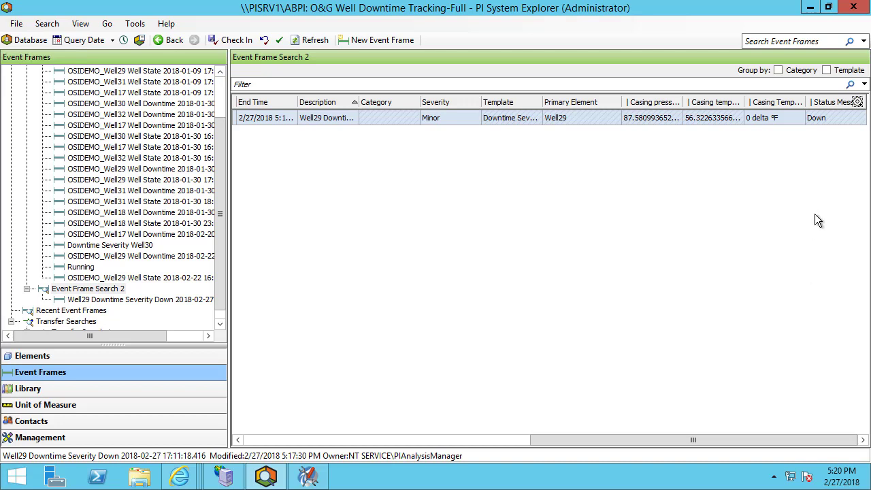
{"action": "mouse_move", "coordinate": [823, 119]}
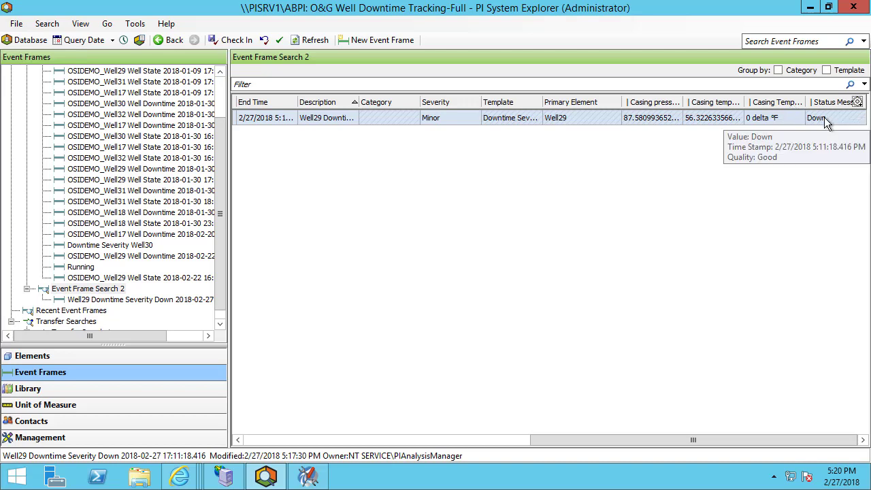
{"action": "left_click_drag", "start_coordinate": [704, 439], "coordinate": [390, 433]}
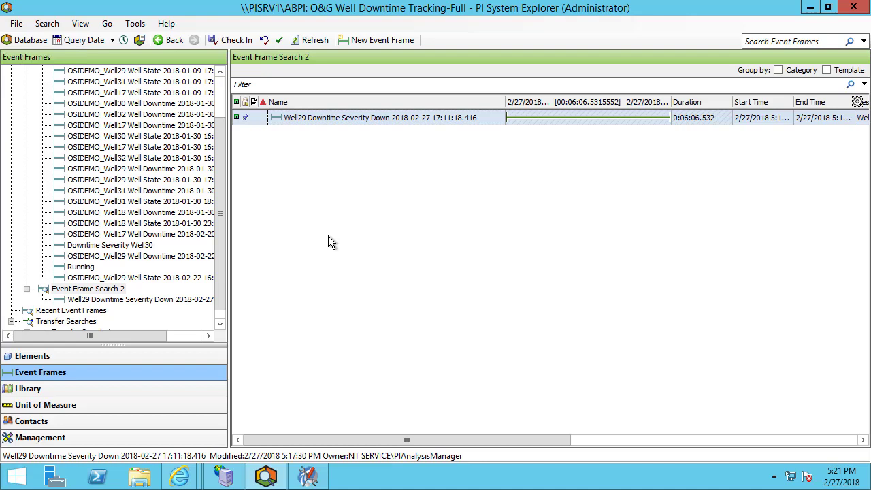
- Convert the Downtime Severity analysis on Well29's Analyses tab into a template
{"action": "left_click", "coordinate": [69, 356]}
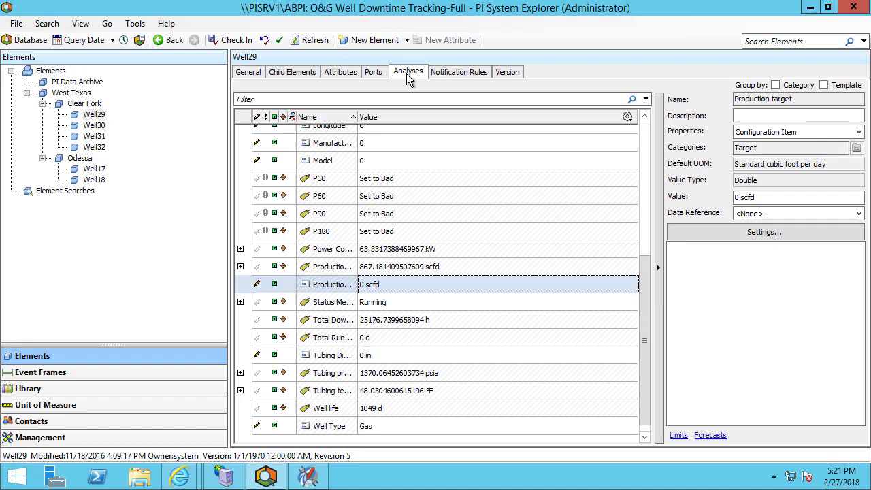
{"action": "left_click", "coordinate": [408, 72]}
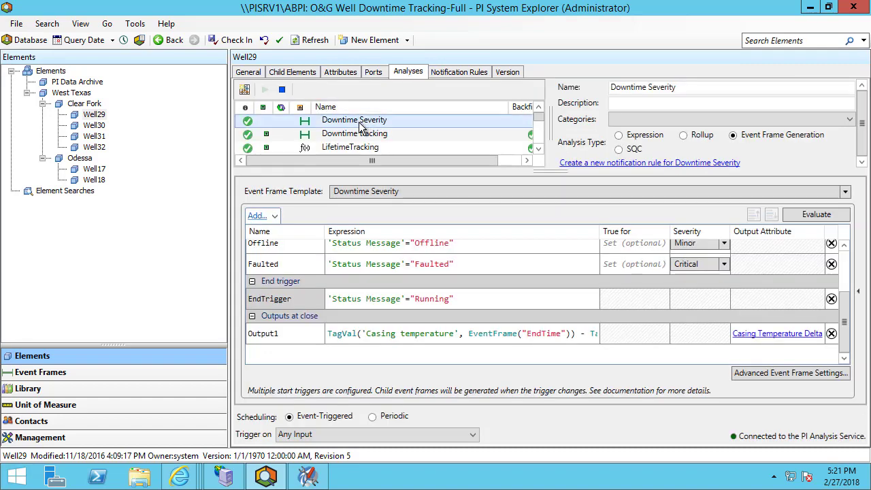
{"action": "right_click", "coordinate": [361, 126]}
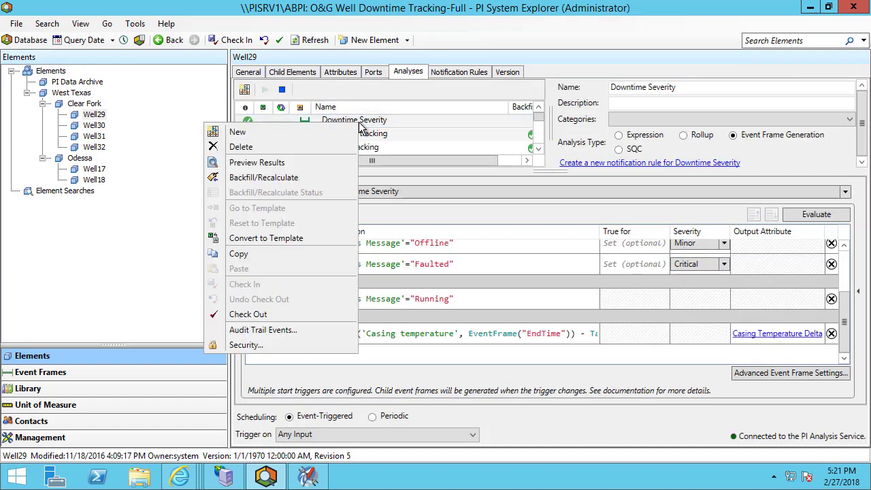
{"action": "left_click", "coordinate": [289, 238]}
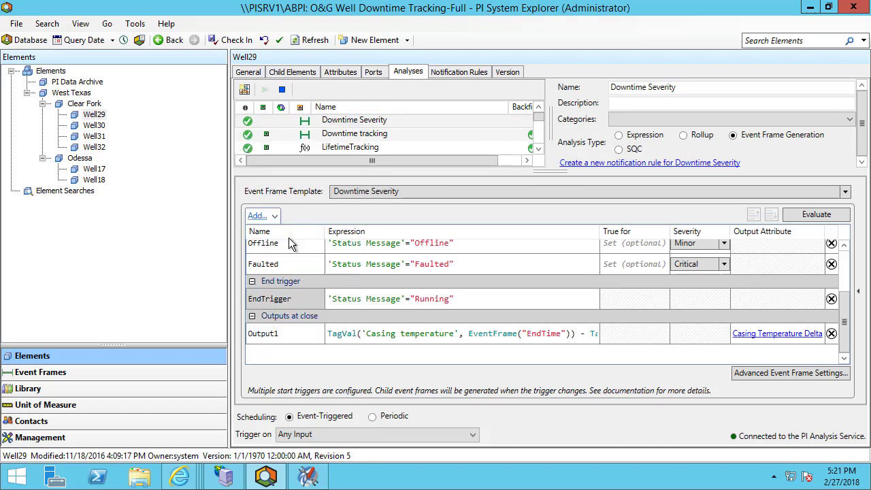